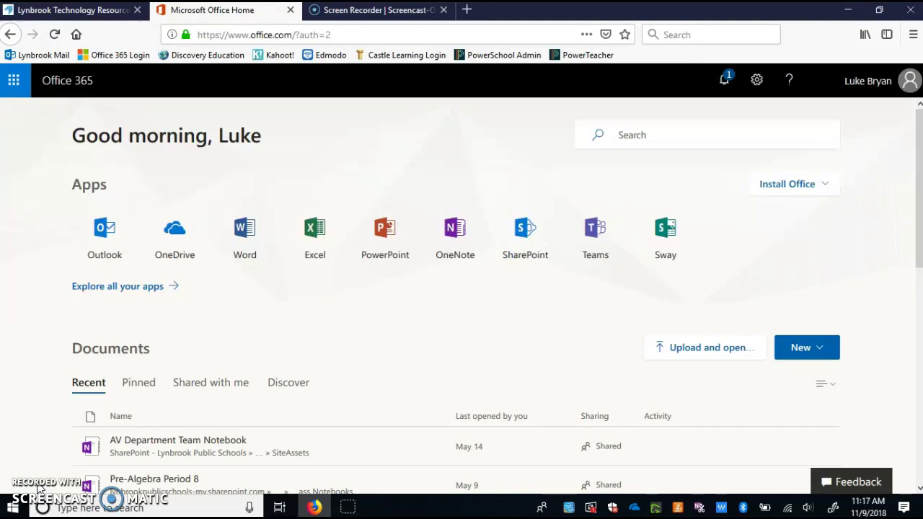
- Open OneDrive from the Office 365 home page and go into the Math 2019 folder
click(180, 234)
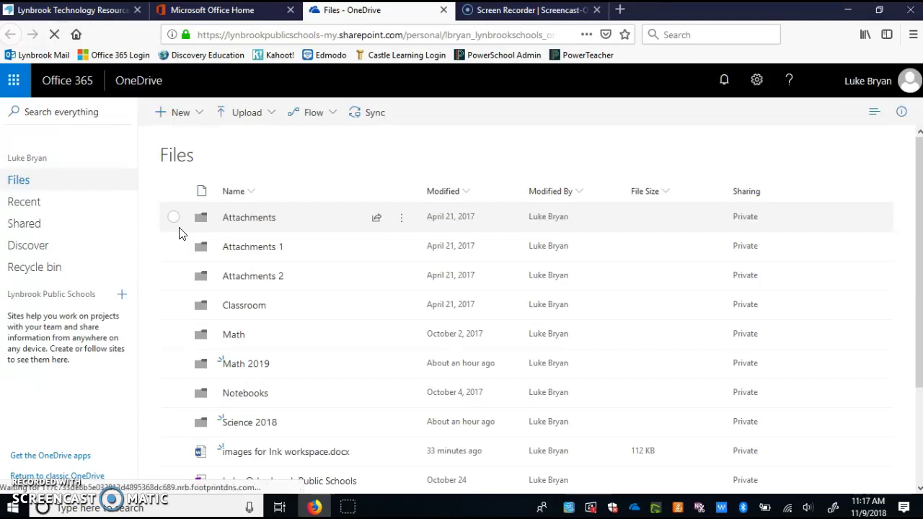
click(188, 309)
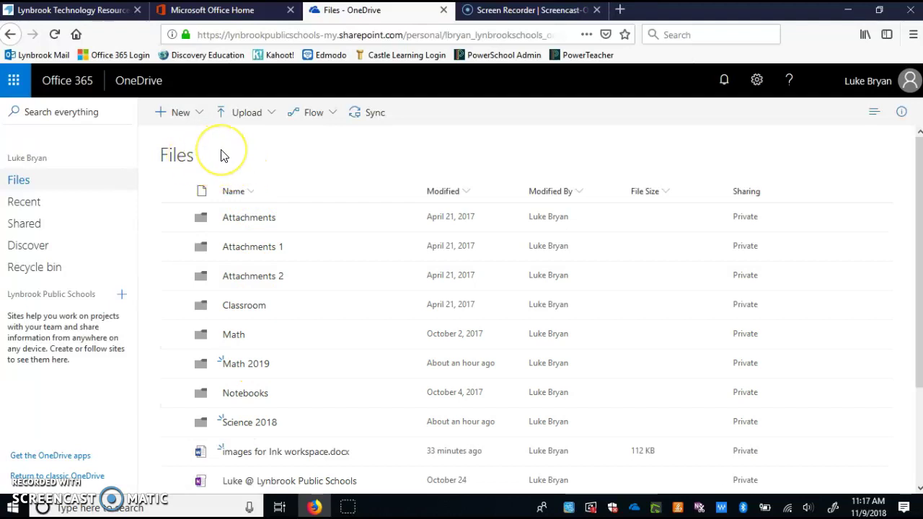
scroll(224, 156, down, 3)
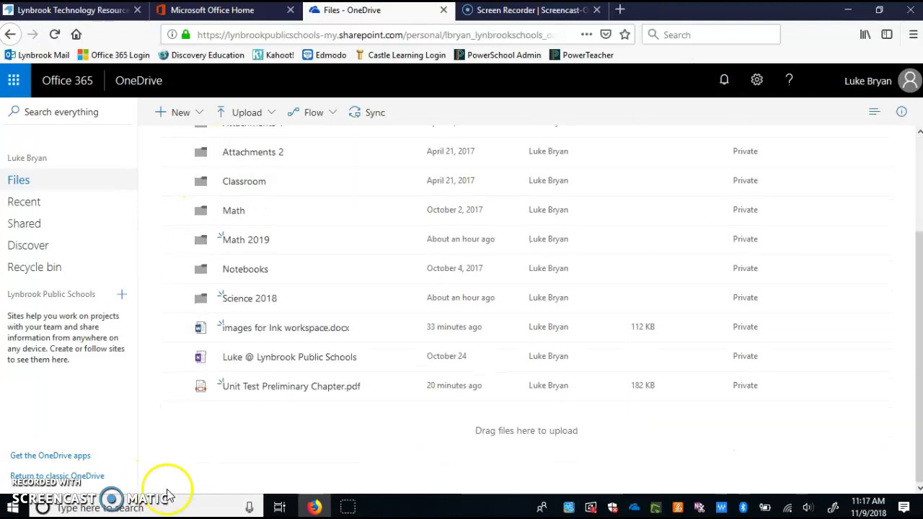
scroll(232, 444, up, 3)
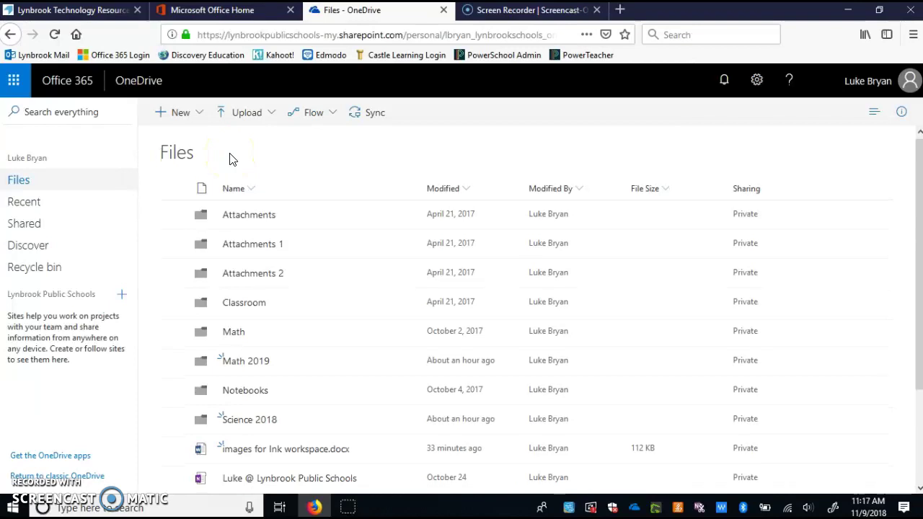
scroll(231, 158, down, 1)
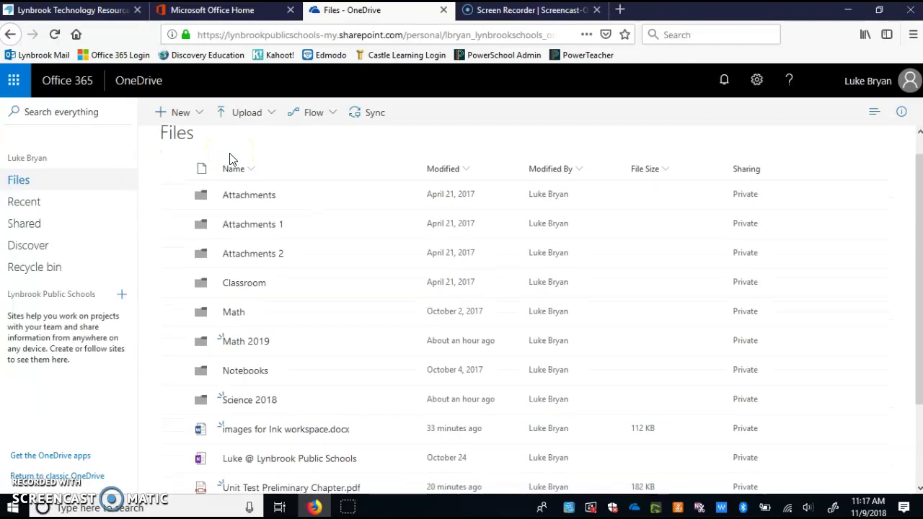
click(248, 341)
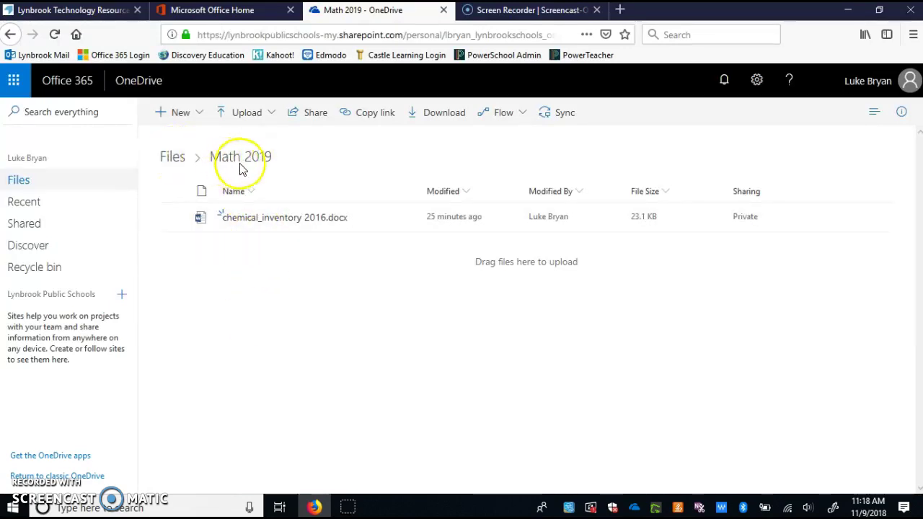
- Upload the Word file 2D and 3D Arrows from the Homework Assignments folder into Math 2019
click(247, 114)
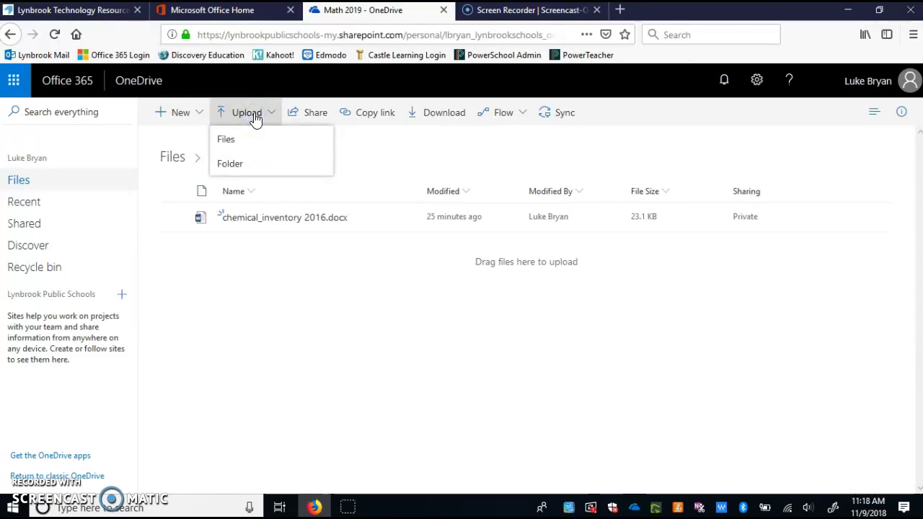
click(230, 145)
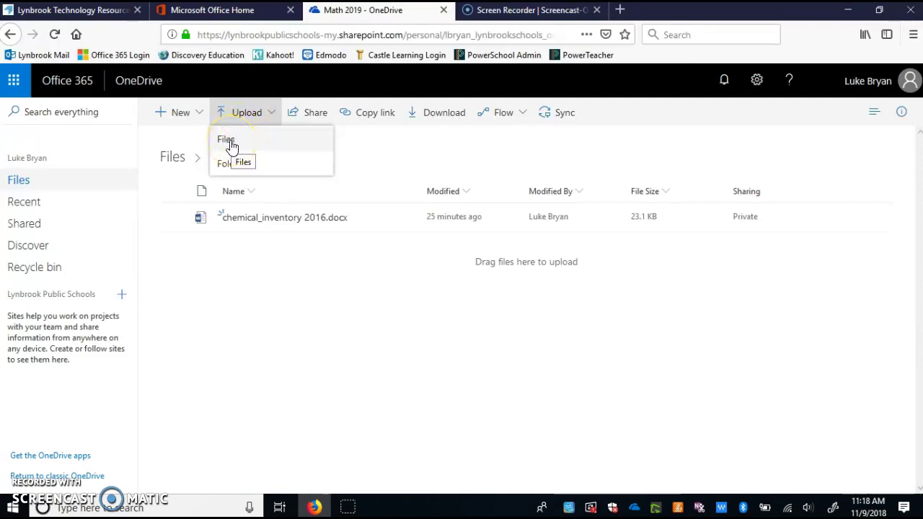
click(228, 171)
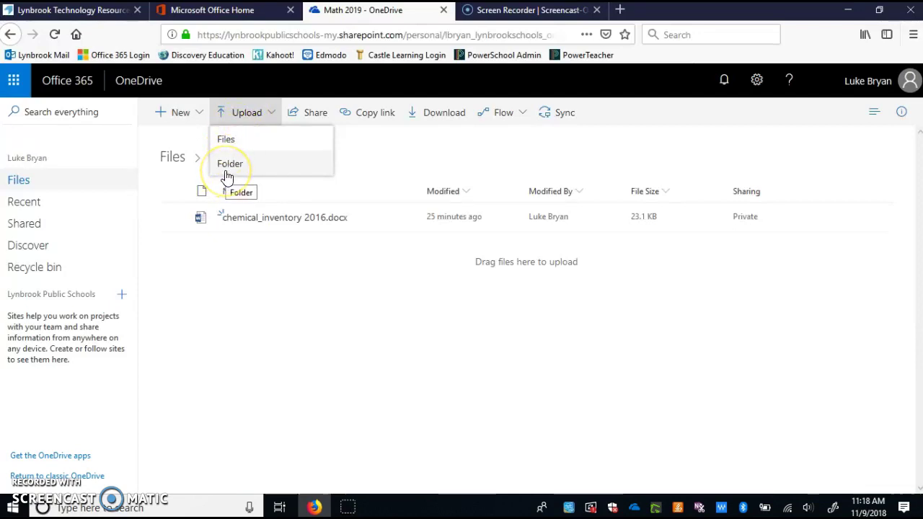
click(231, 144)
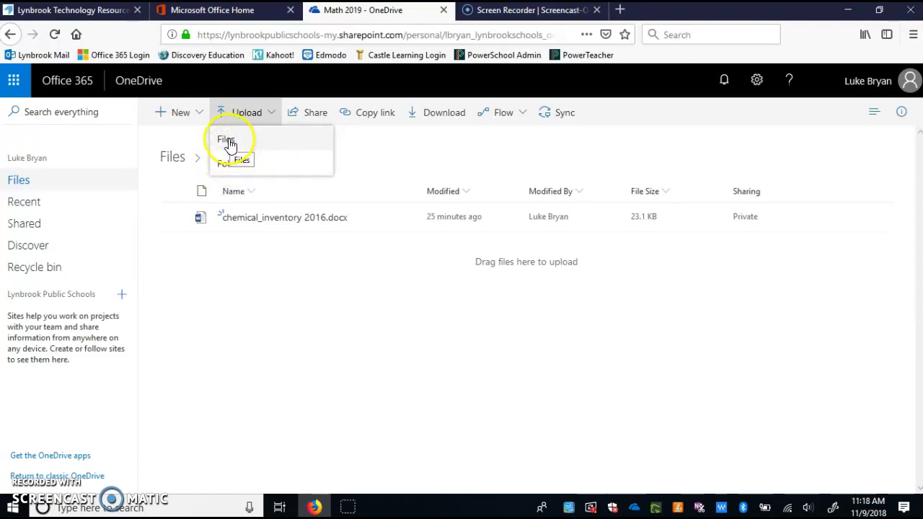
click(230, 144)
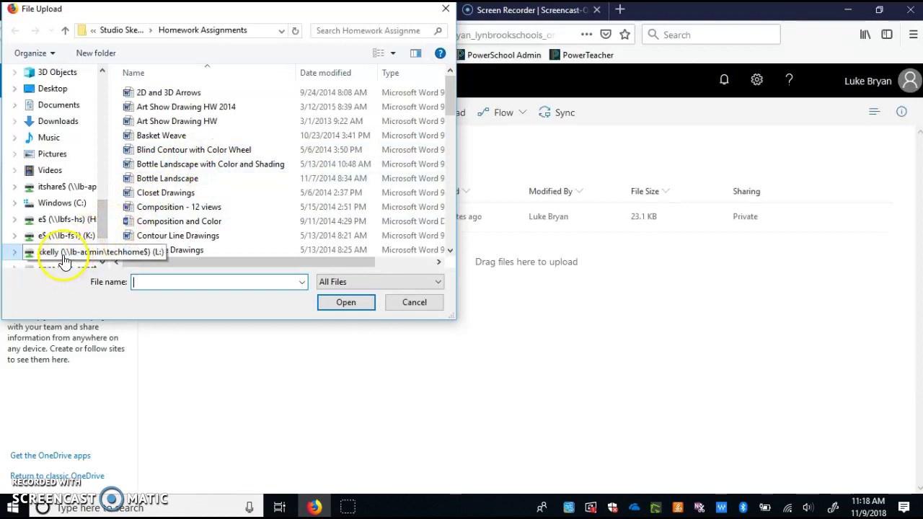
click(170, 95)
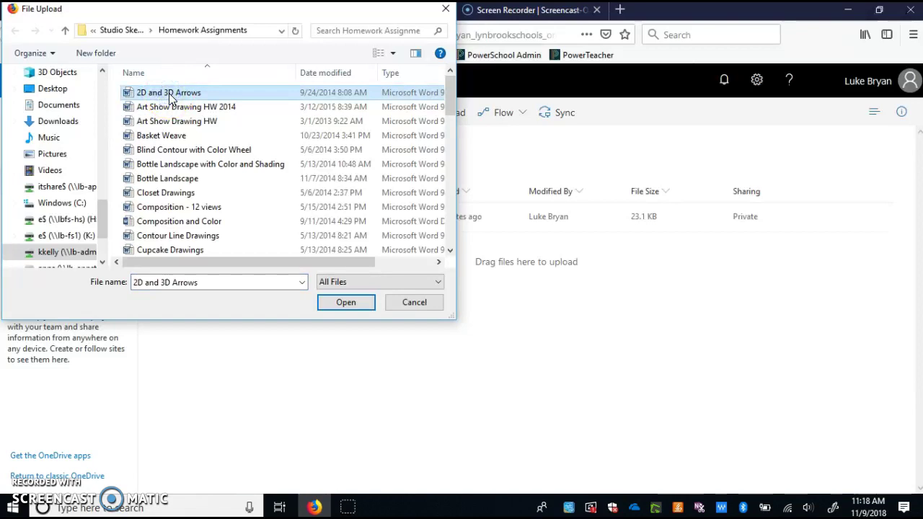
click(351, 302)
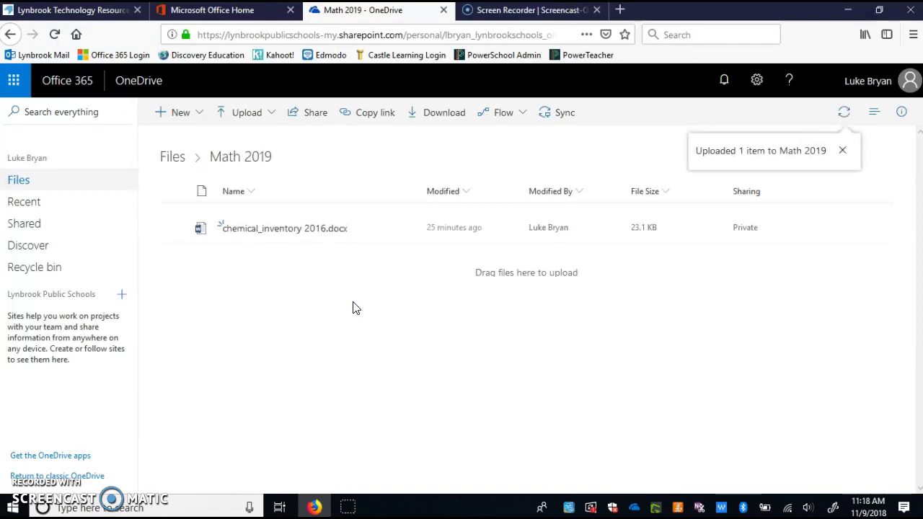
click(240, 180)
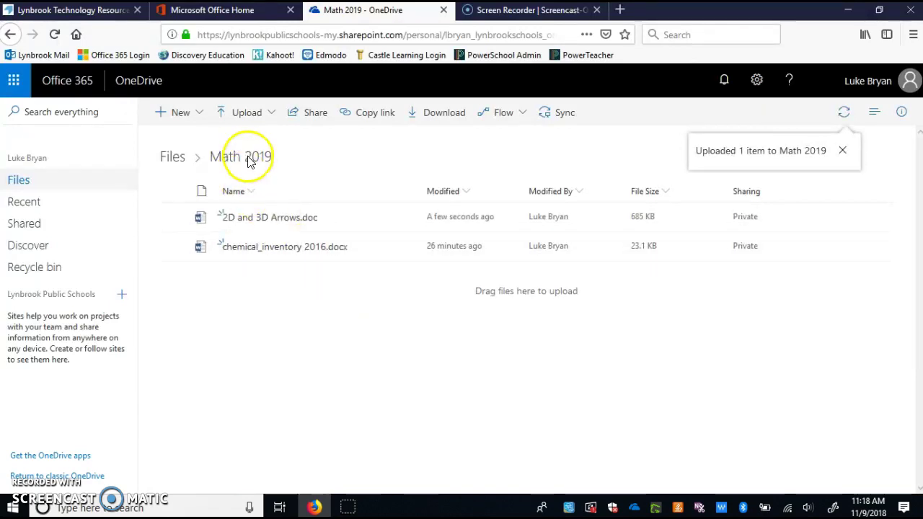
- Upload the Sketchbook images folder from the network drive's Studio Sketchbooks folder to the top level of the OneDrive files
click(173, 157)
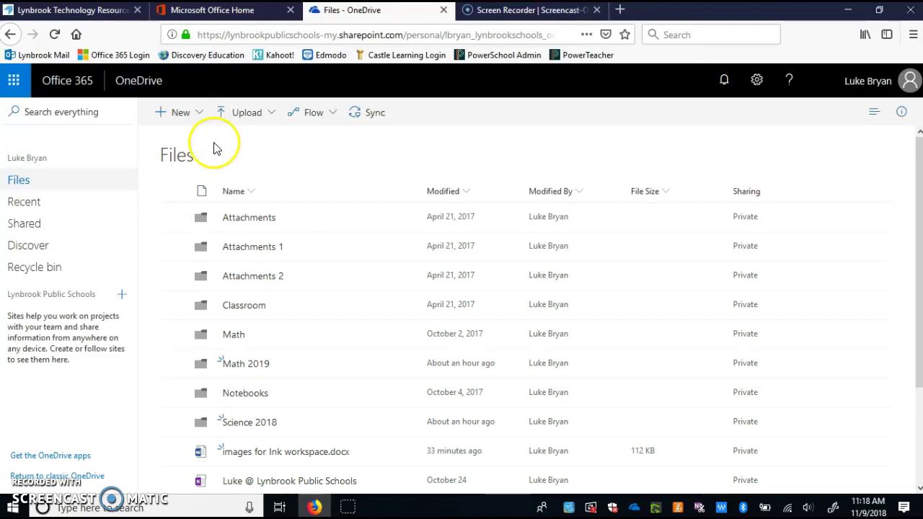
click(260, 117)
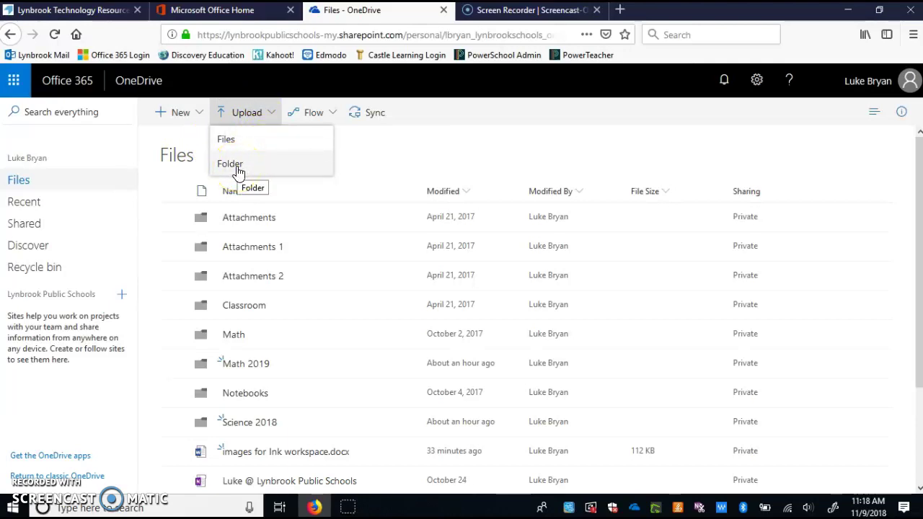
click(230, 165)
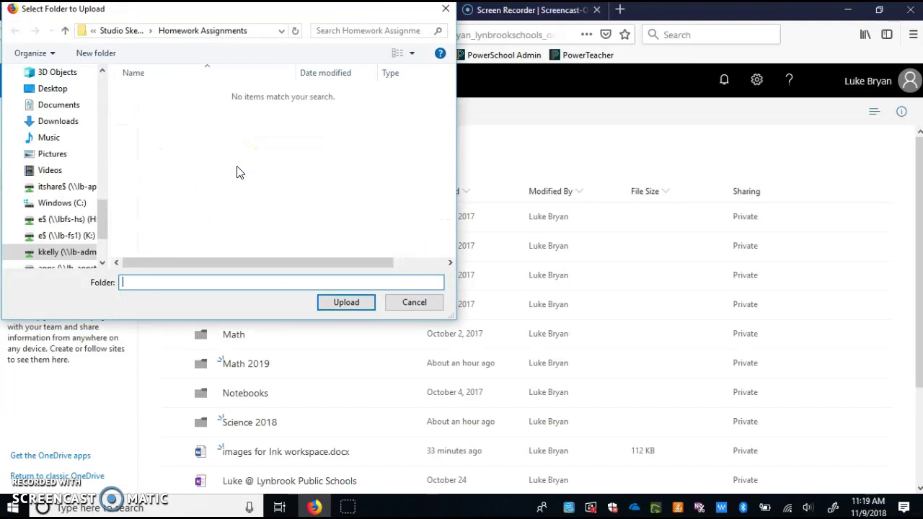
click(66, 255)
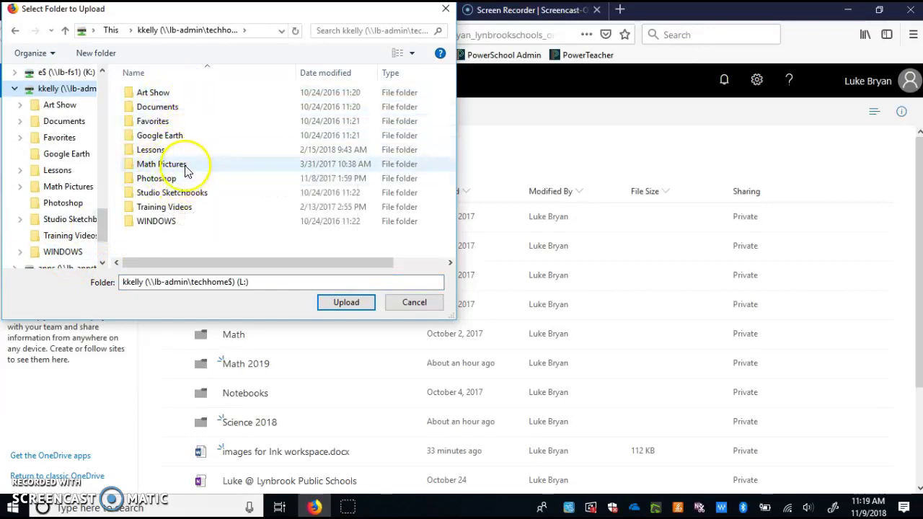
double_click(178, 192)
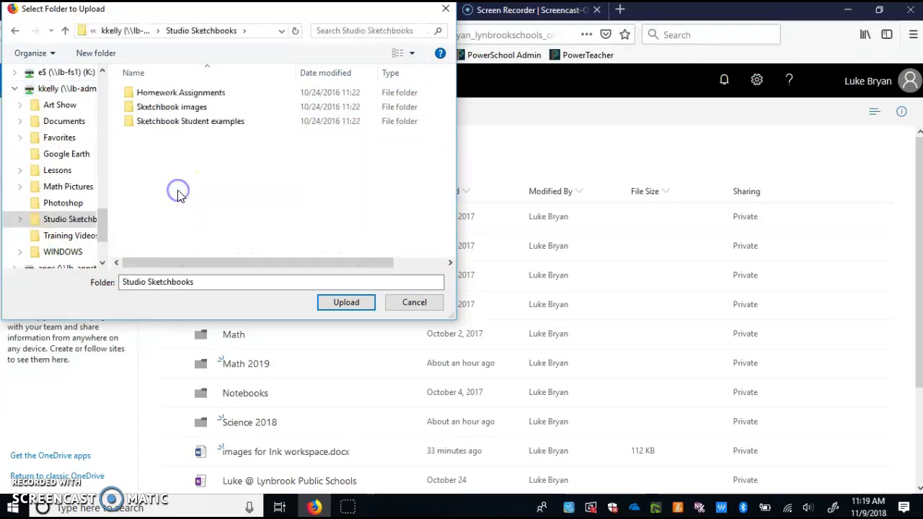
click(144, 109)
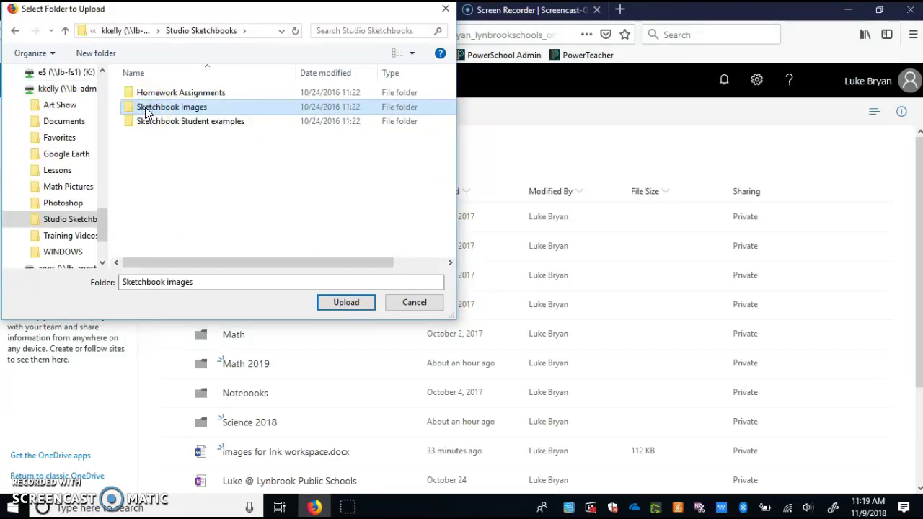
click(336, 304)
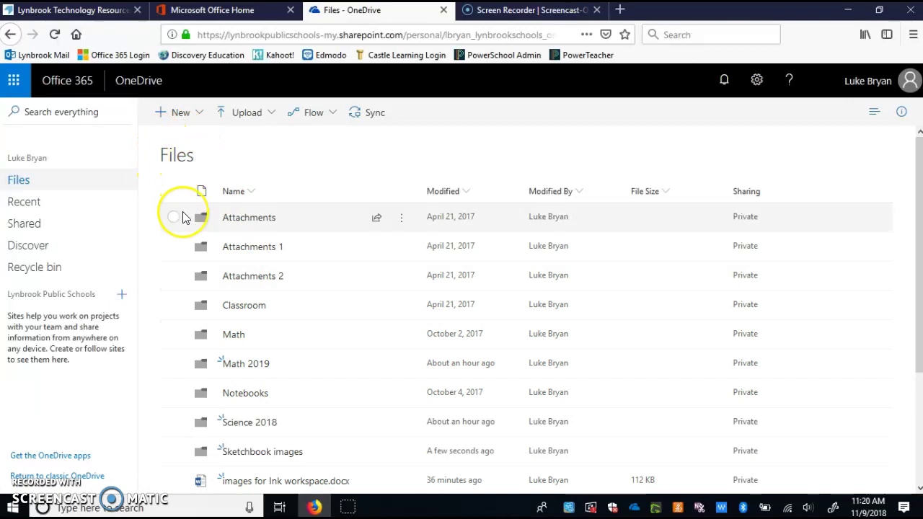
- Reduce the browser window from full screen and place it beside the desktop icons so both are visible
scroll(181, 215, down, 1)
scroll(182, 215, down, 3)
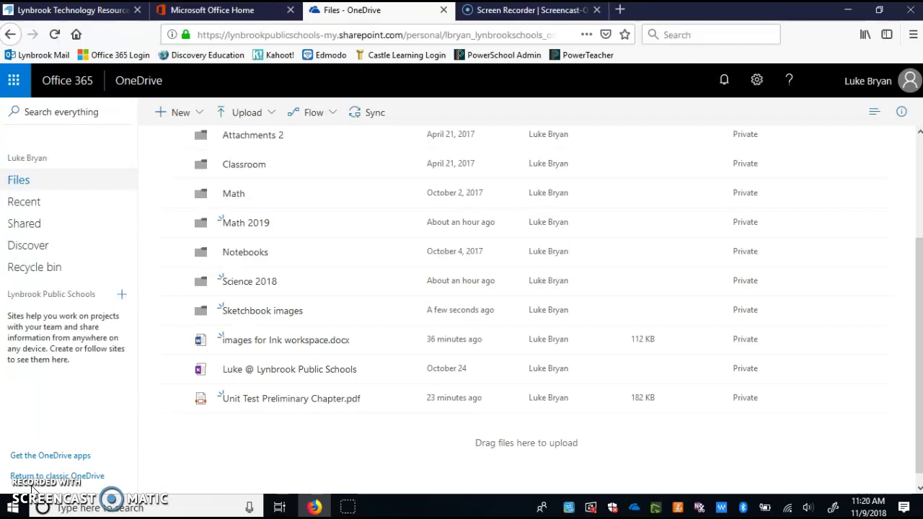
click(880, 11)
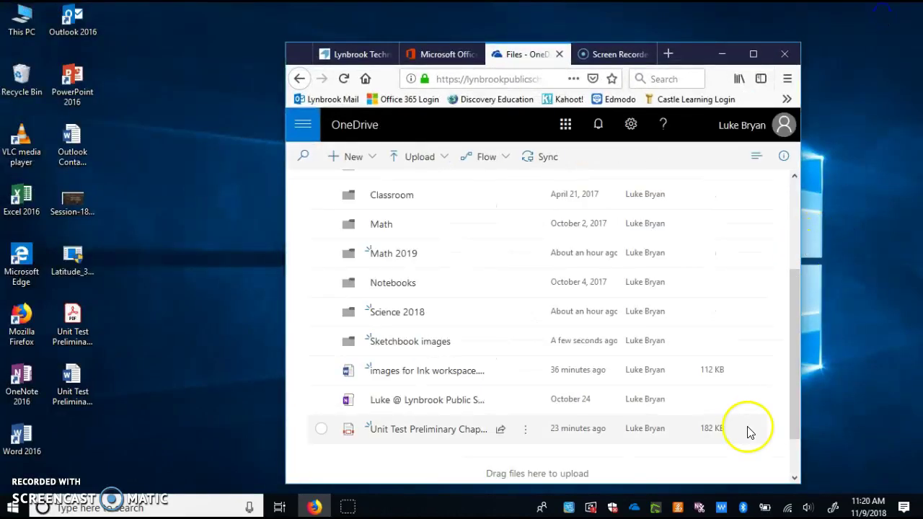
drag(694, 51, 755, 21)
drag(490, 452, 476, 483)
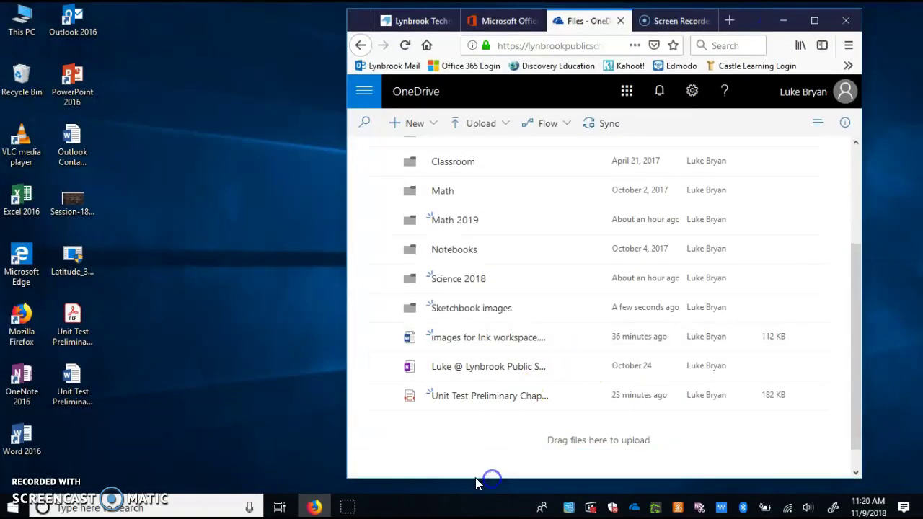
- Upload the Unit Test Preliminary Chapter Word document to the top-level OneDrive files by dropping it in from the desktop
click(164, 388)
click(72, 376)
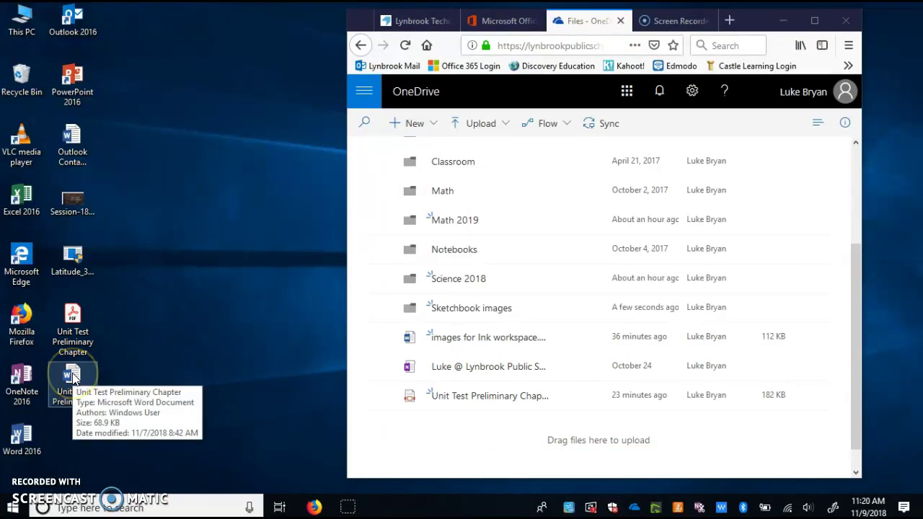
drag(72, 376, 422, 431)
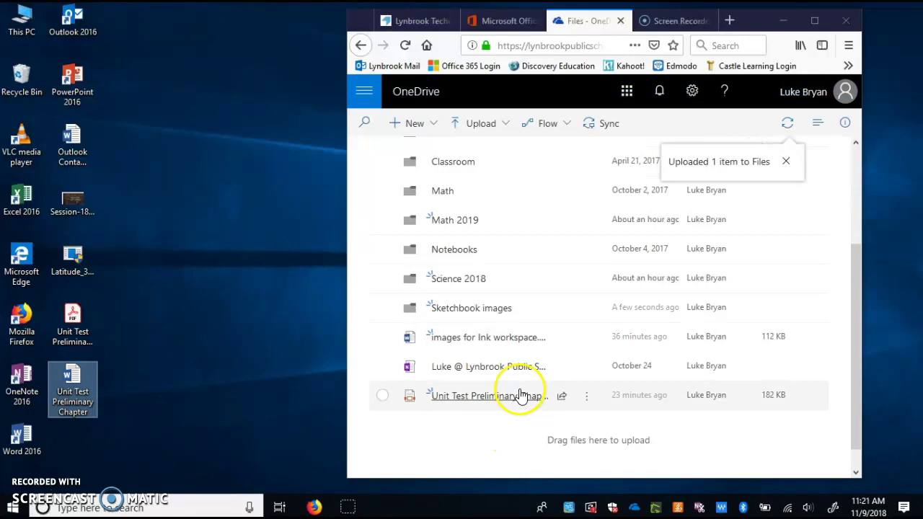
click(440, 406)
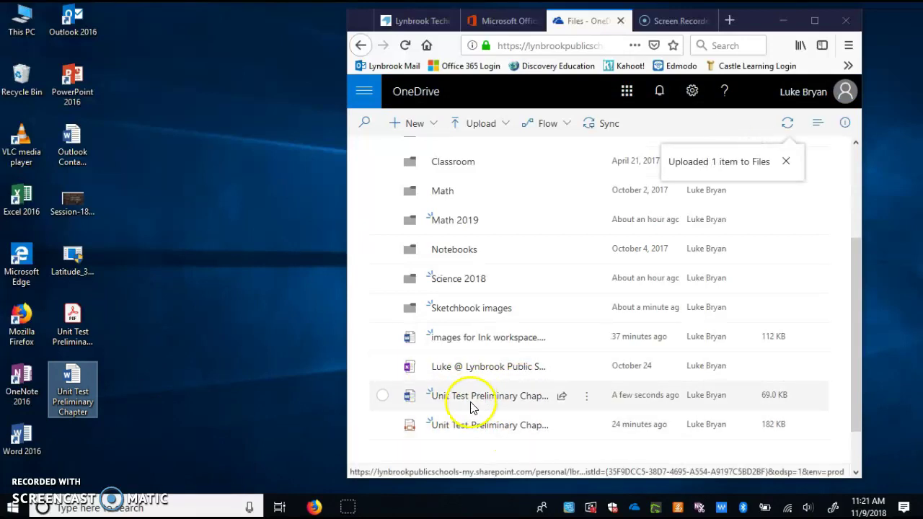
- Open the Science 2018 folder and drop the desktop's Unit Test Preliminary Chapter Word document into it
click(453, 281)
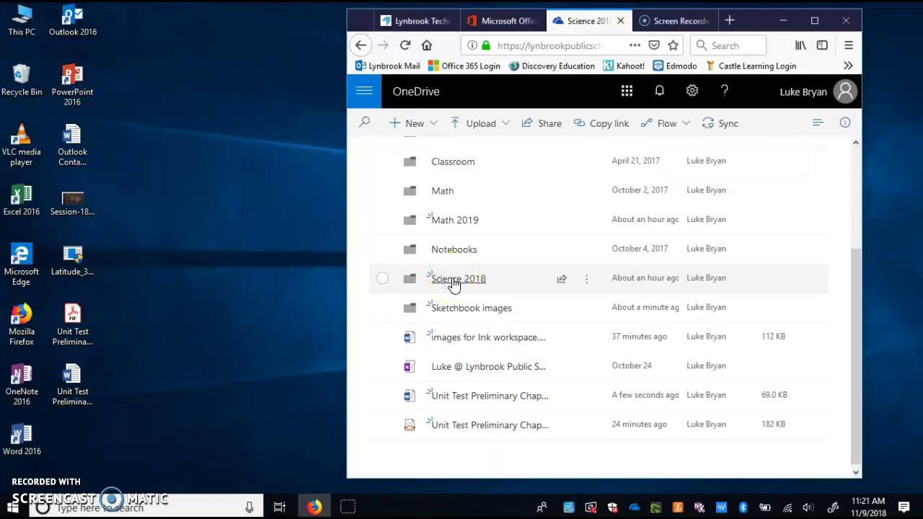
drag(75, 380, 480, 311)
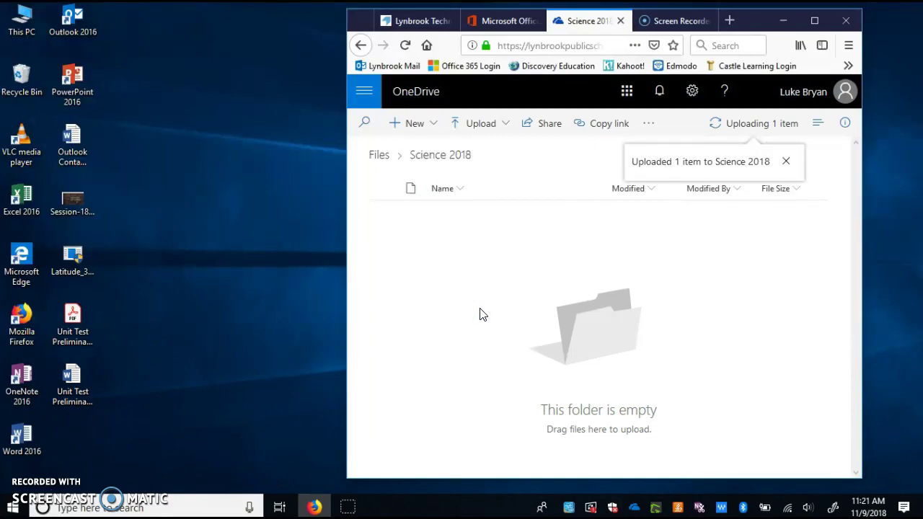
click(464, 223)
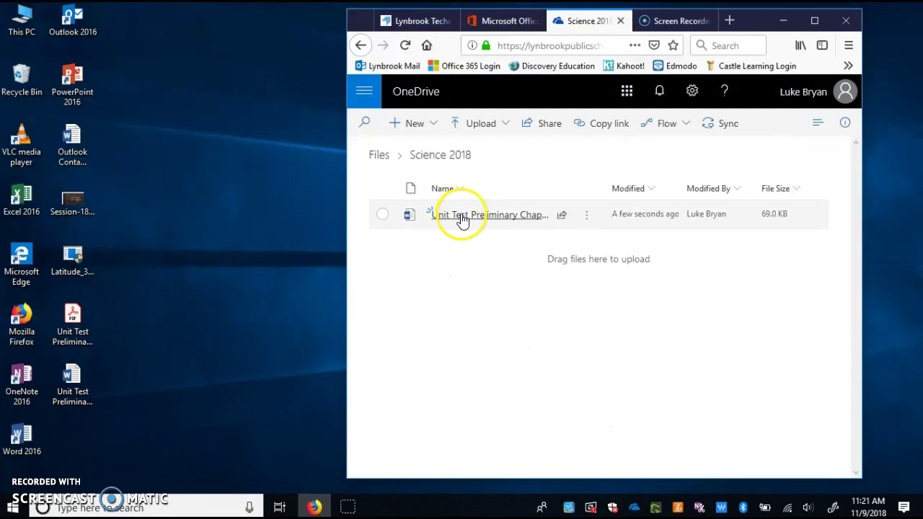
- Return to the top-level Files list and maximize the browser window
click(376, 157)
click(816, 21)
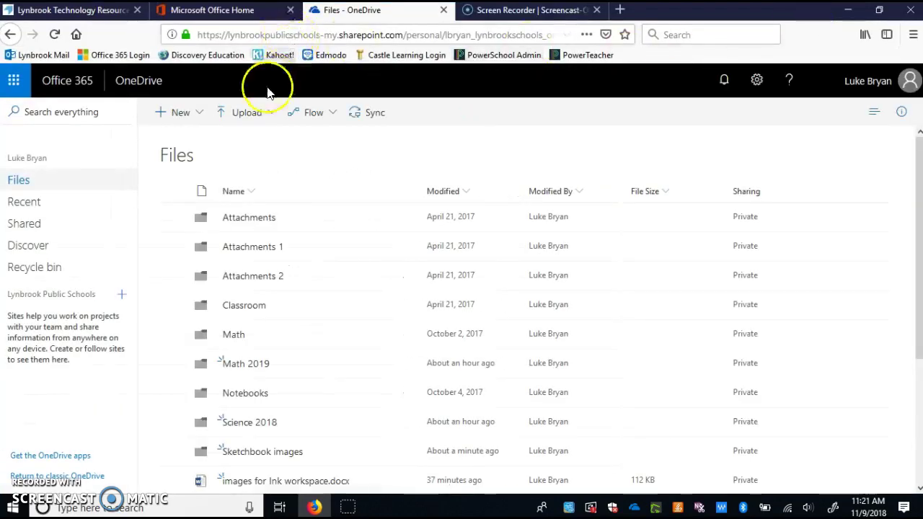
click(258, 117)
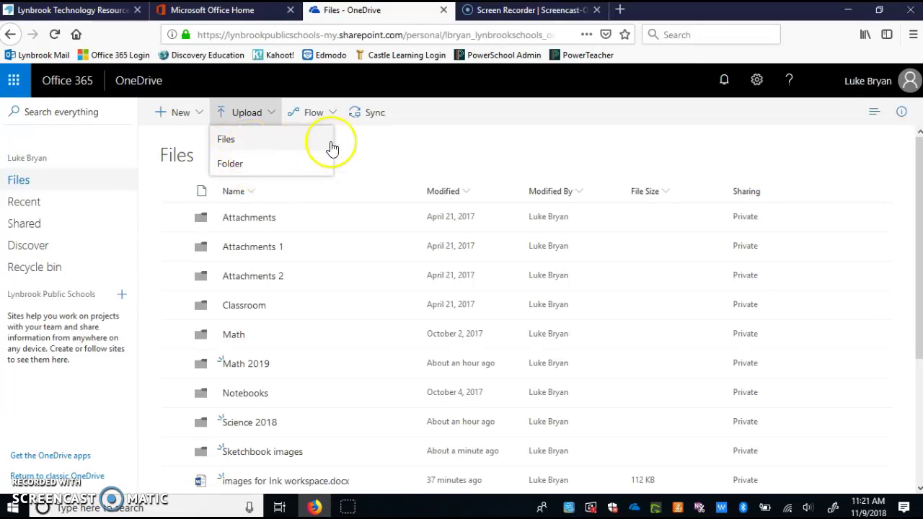
click(378, 147)
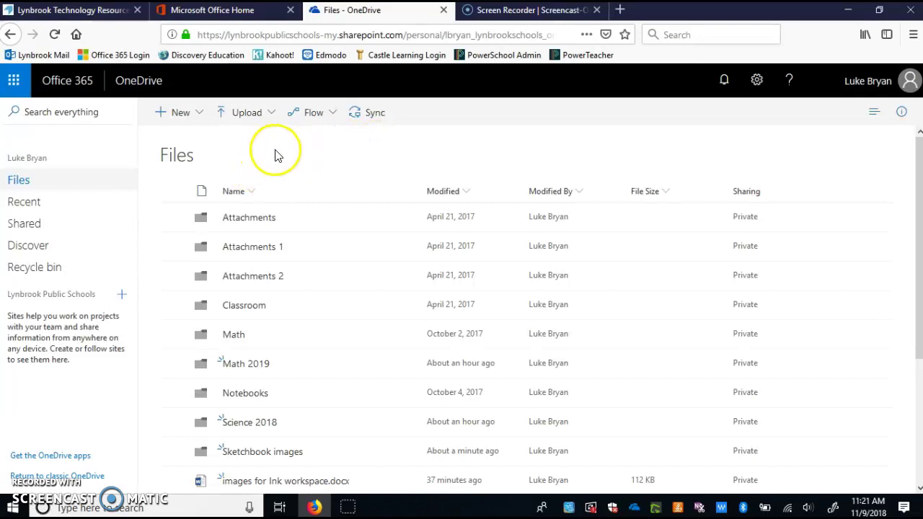